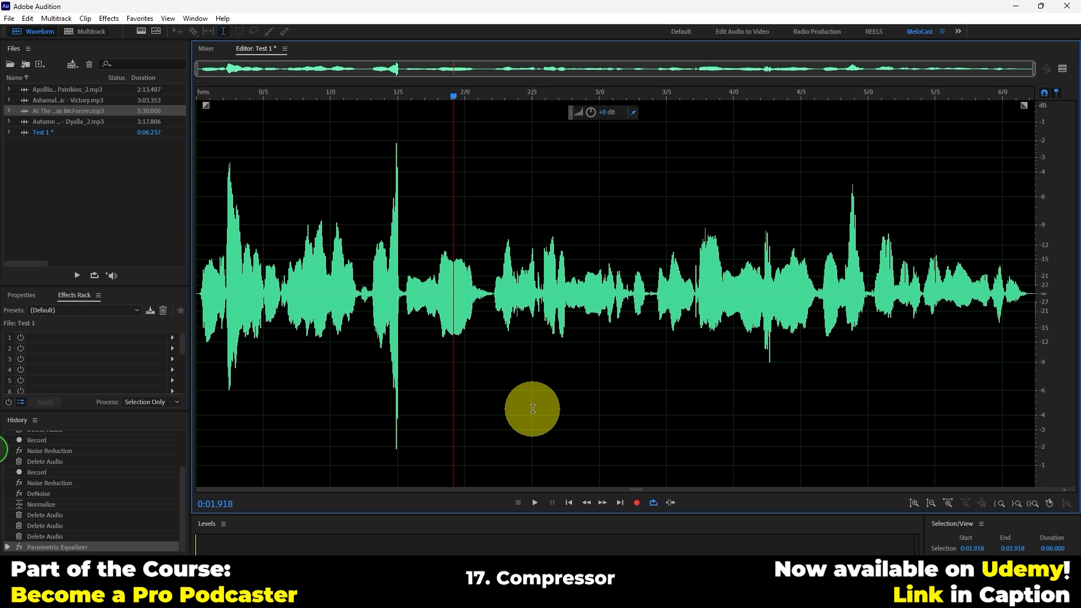
Step: Play the Test 1 recording from near its start and from just before the peak around 4.9 s to hear the loudness differences
{"action": "left_click", "coordinate": [222, 93]}
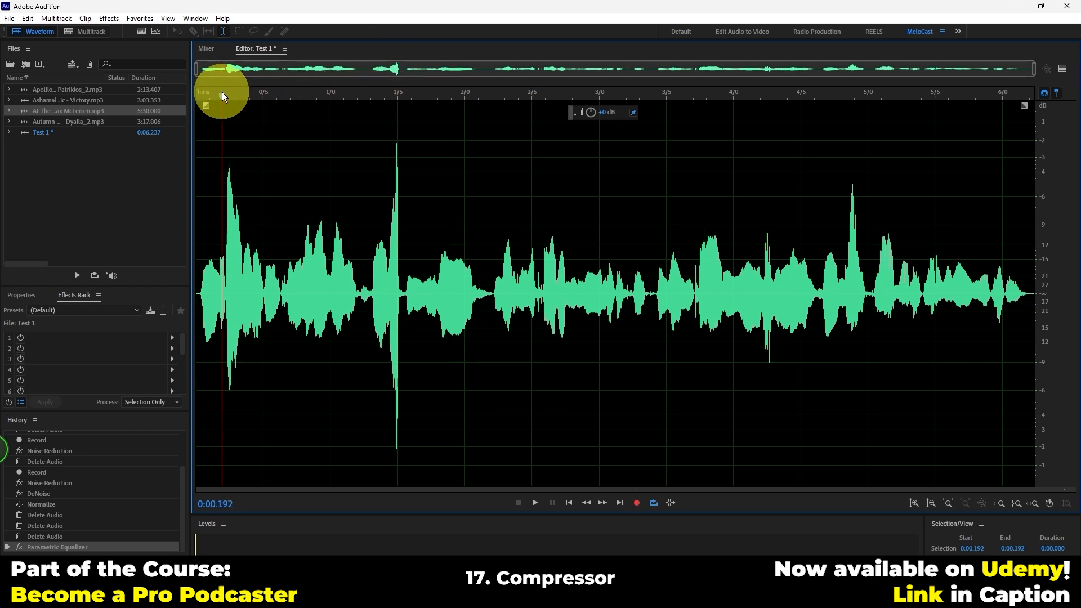
{"action": "key", "text": "space"}
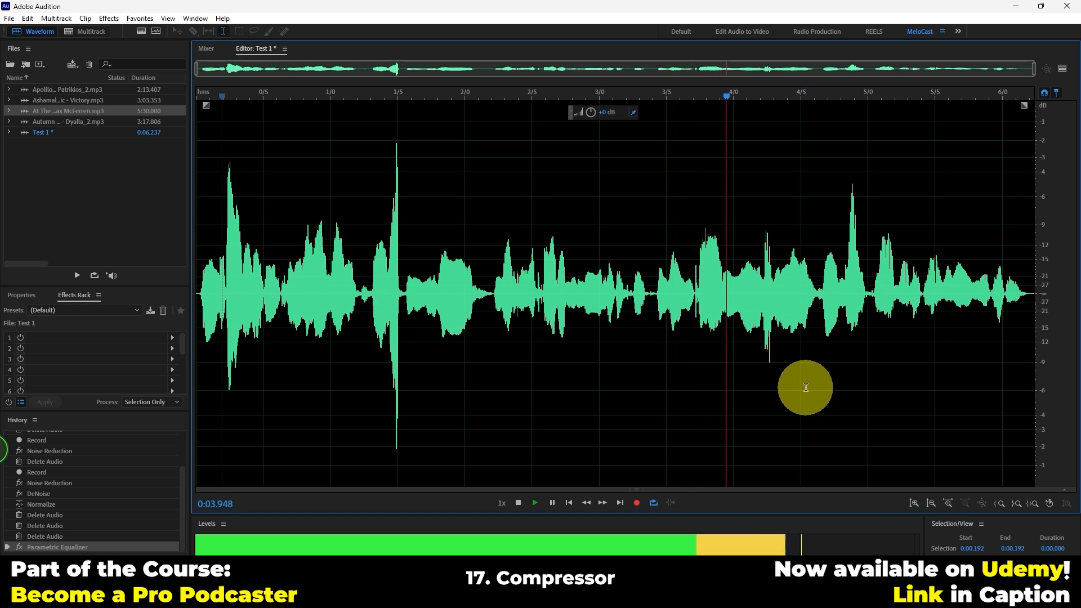
{"action": "key", "text": "space"}
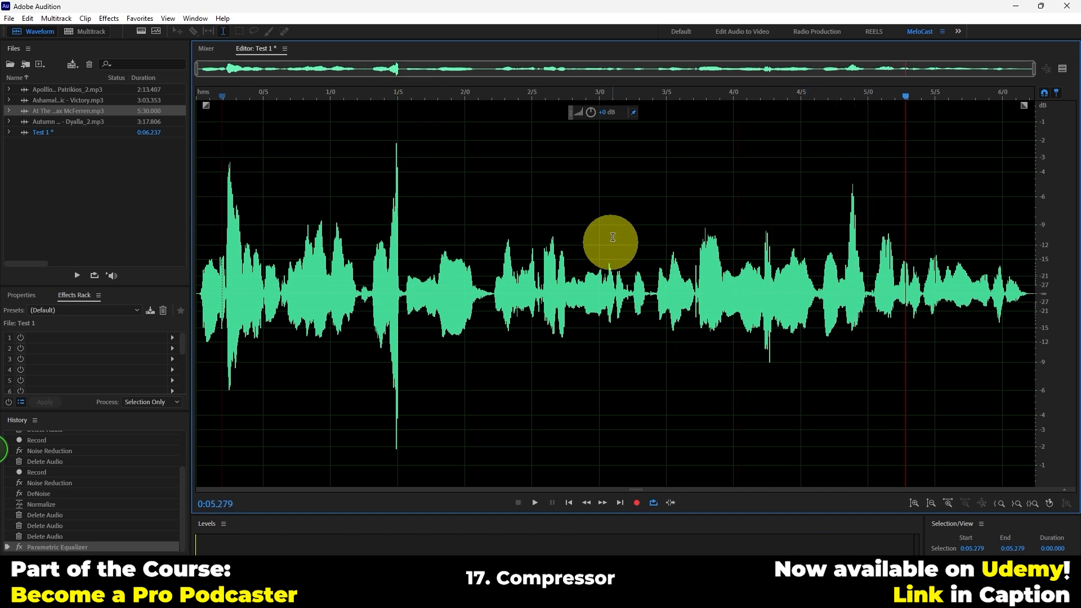
{"action": "left_click", "coordinate": [839, 100]}
{"action": "key", "text": "space"}
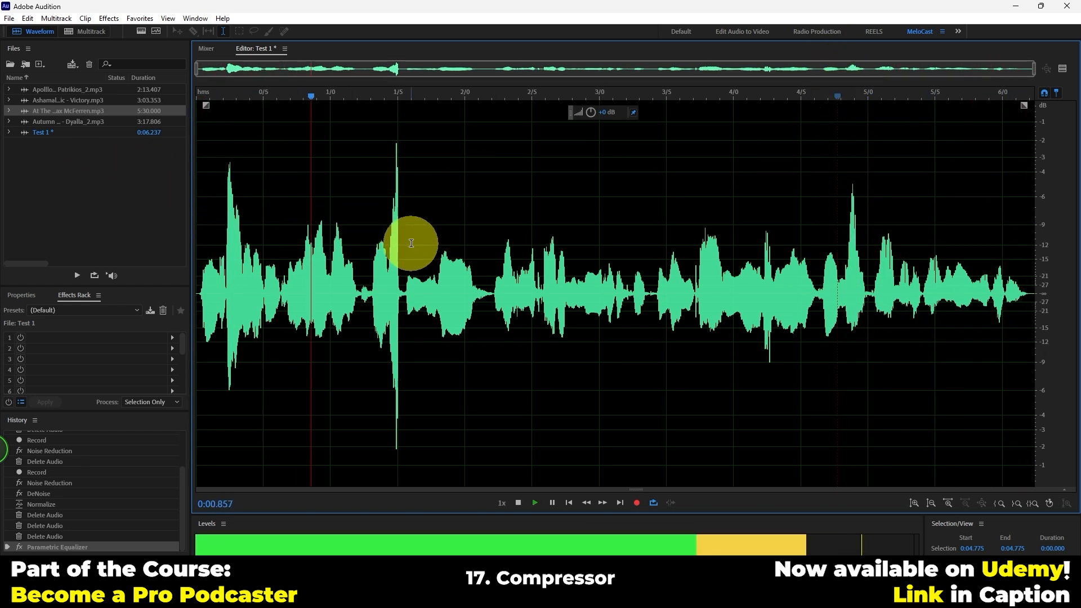
{"action": "key", "text": "space"}
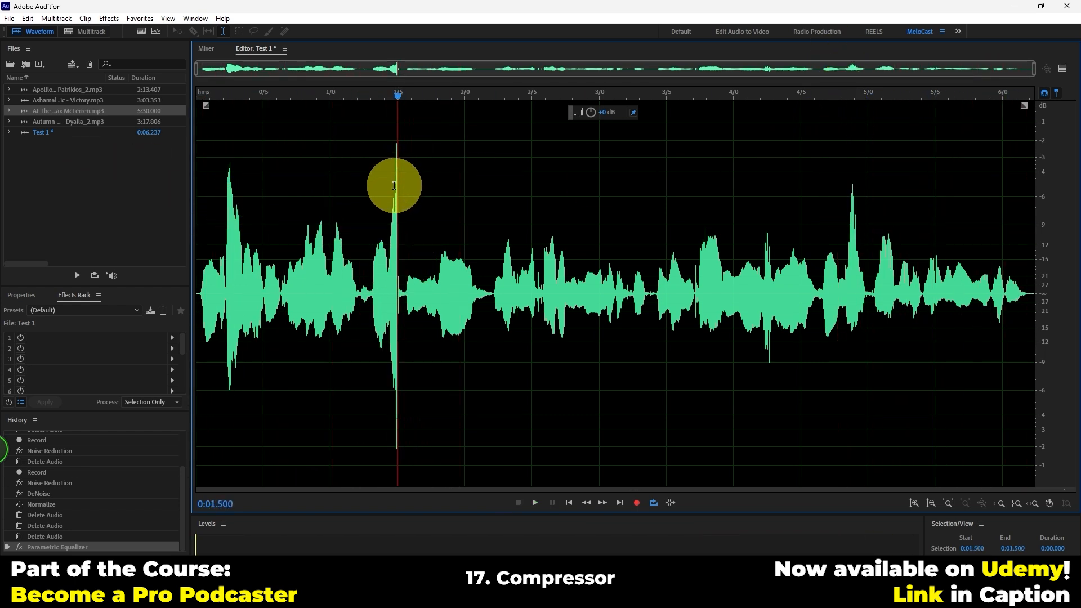
Step: Highlight the tall peak around 1.5 s in the waveform to examine it, and clear the selection
{"action": "left_click_drag", "start_coordinate": [385, 212], "coordinate": [404, 214]}
{"action": "left_click", "coordinate": [451, 220]}
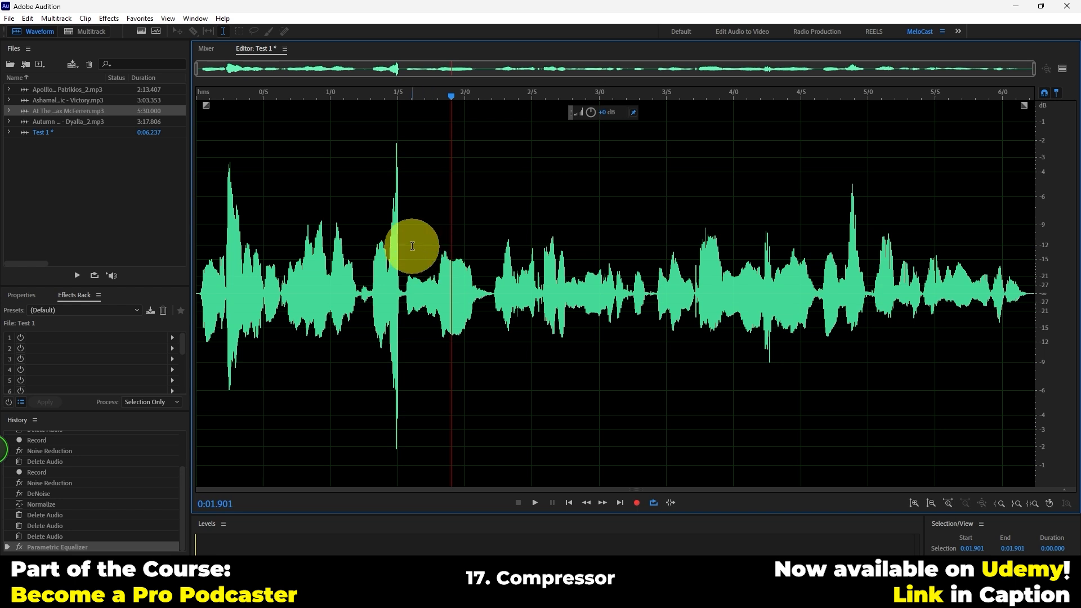
{"action": "left_click", "coordinate": [347, 255]}
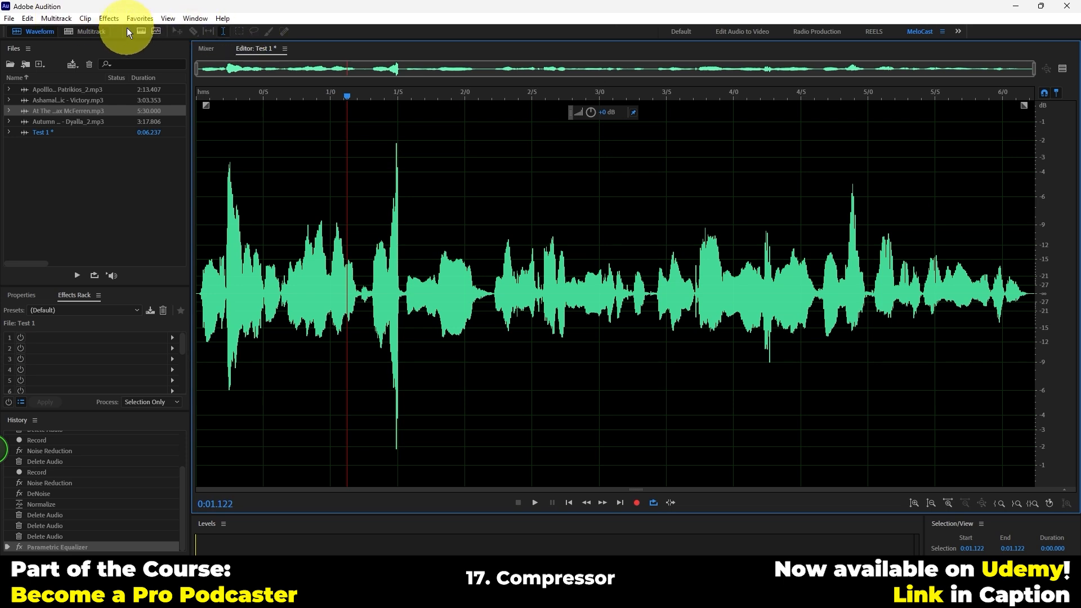
{"action": "left_click", "coordinate": [113, 21]}
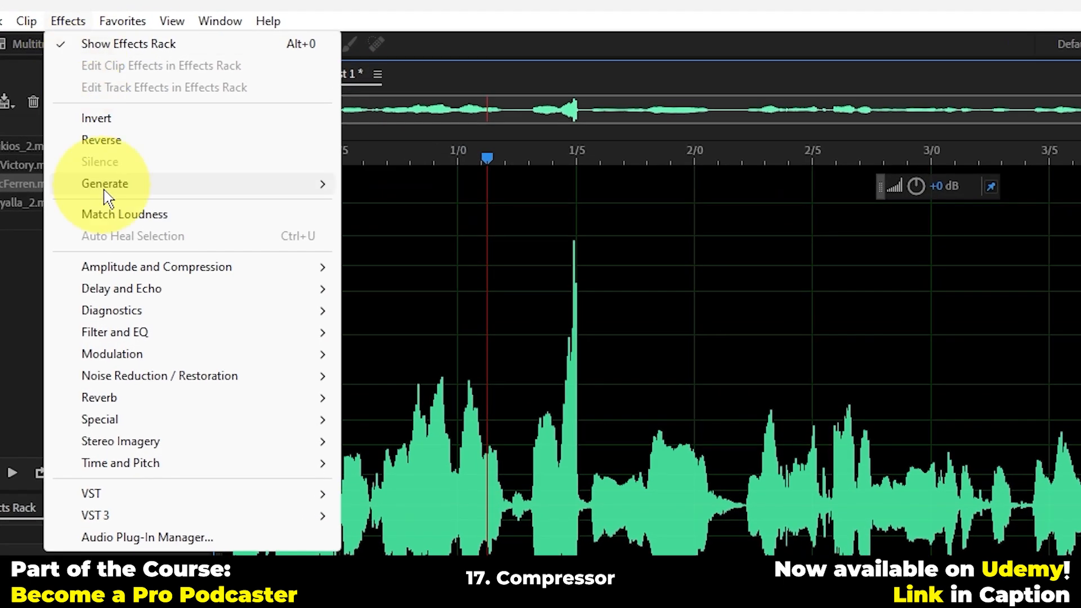
{"action": "mouse_move", "coordinate": [140, 186]}
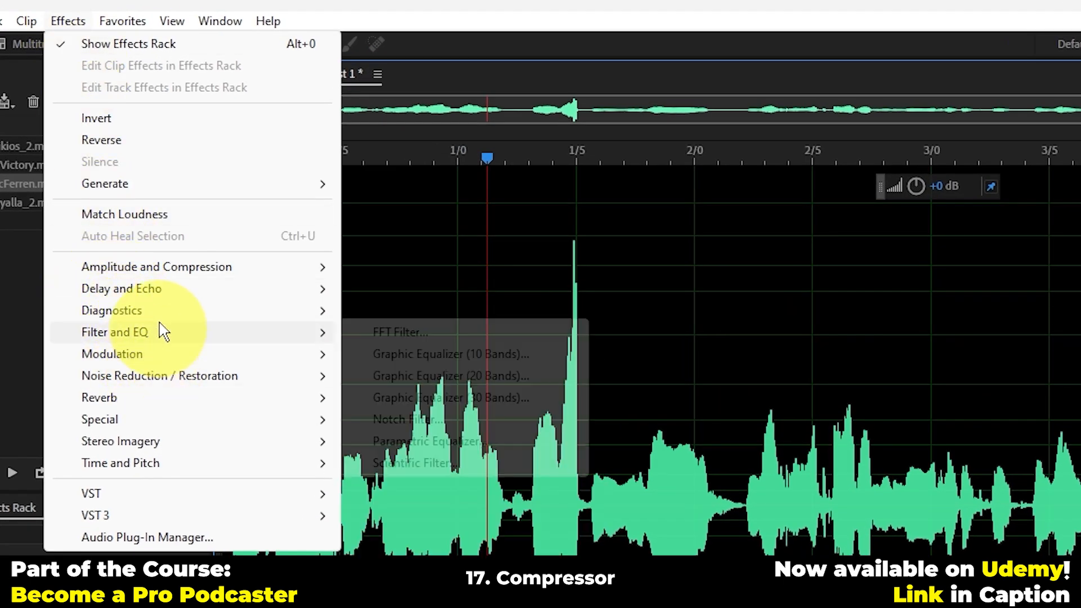
{"action": "mouse_move", "coordinate": [168, 273]}
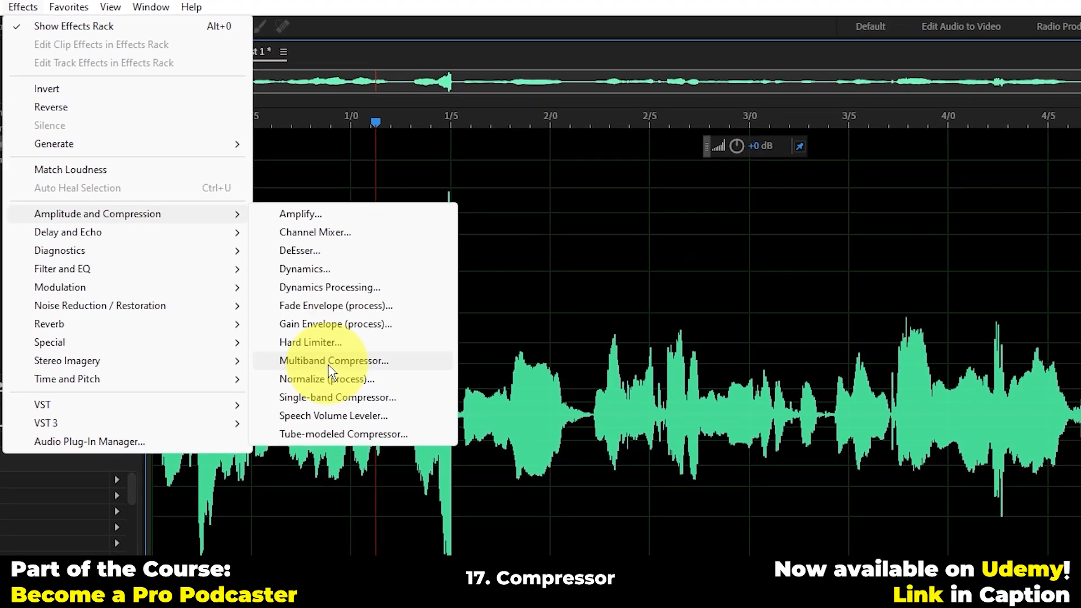
{"action": "left_click", "coordinate": [428, 440]}
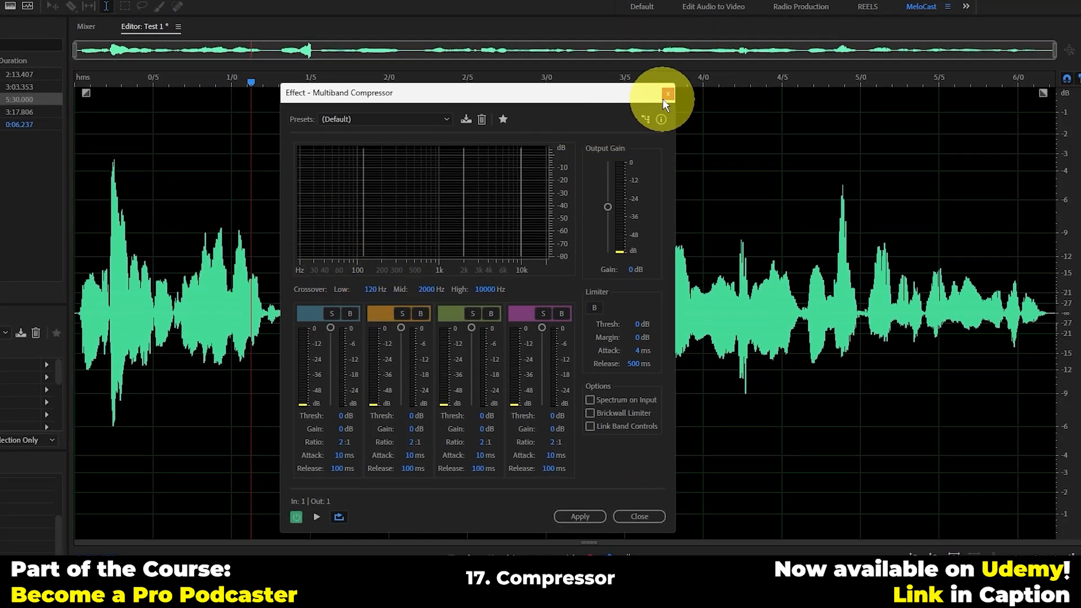
{"action": "left_click", "coordinate": [667, 93]}
Step: Apply the Single-band Compressor with the Vocal Attacker preset to the entire Test 1 recording
{"action": "left_click", "coordinate": [1, 1]}
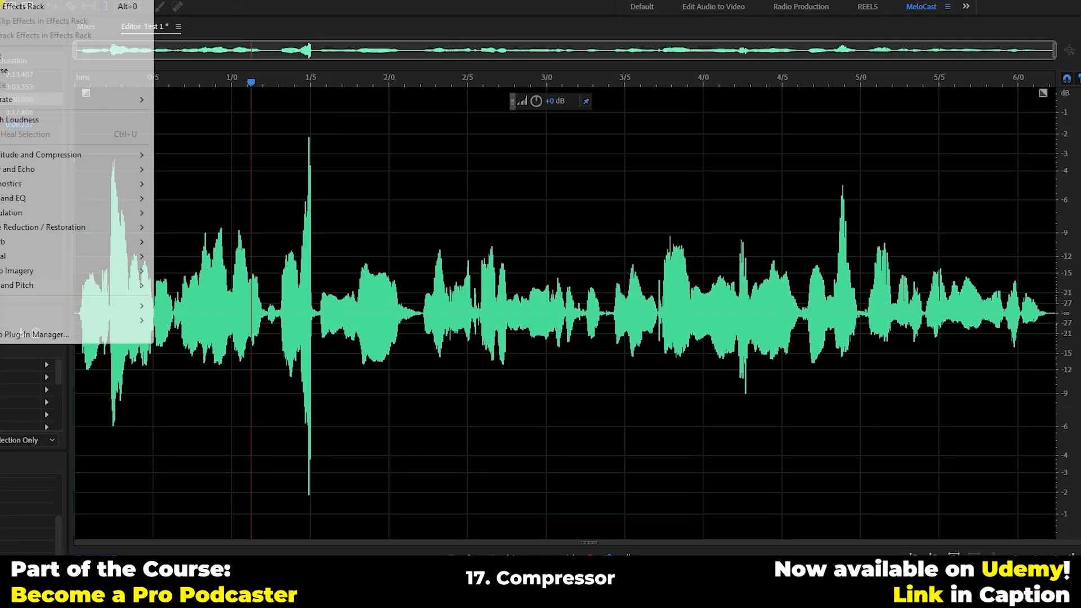
{"action": "mouse_move", "coordinate": [95, 158]}
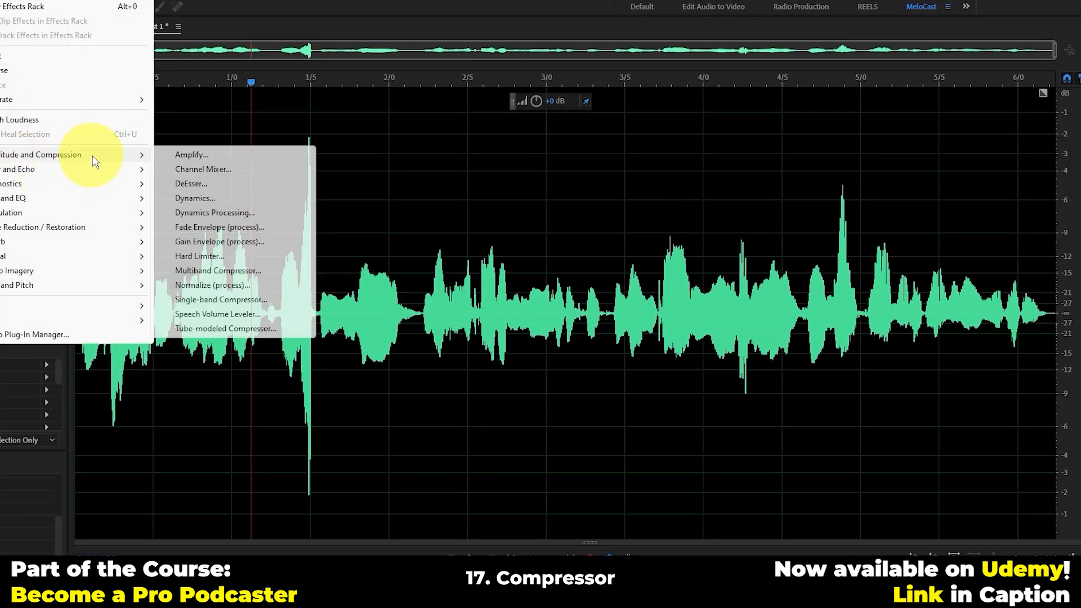
{"action": "left_click", "coordinate": [208, 299]}
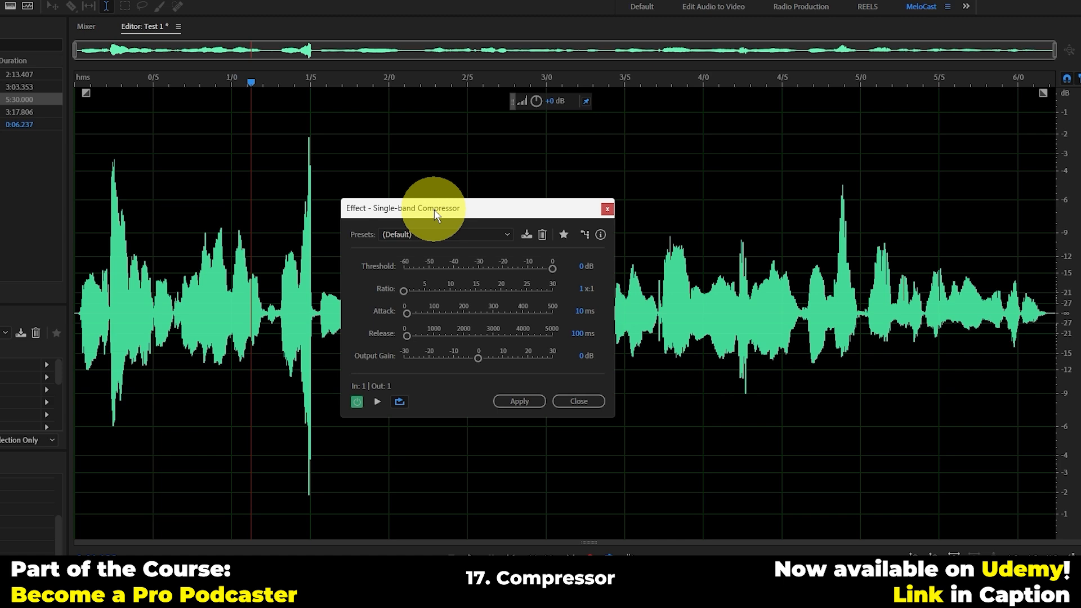
{"action": "left_click_drag", "start_coordinate": [435, 214], "coordinate": [380, 307]}
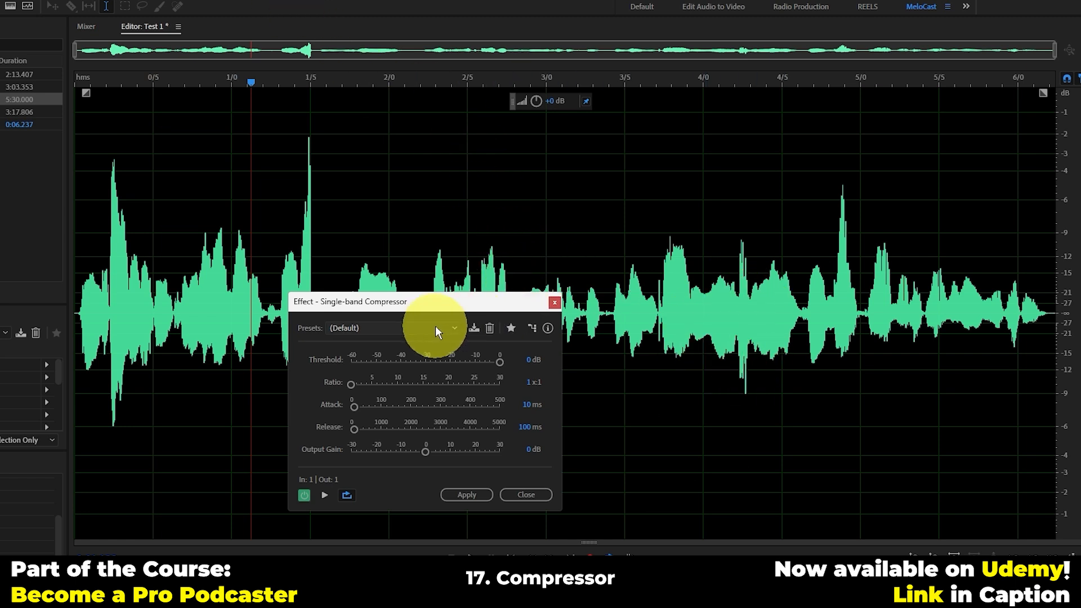
{"action": "left_click_drag", "start_coordinate": [430, 303], "coordinate": [450, 200]}
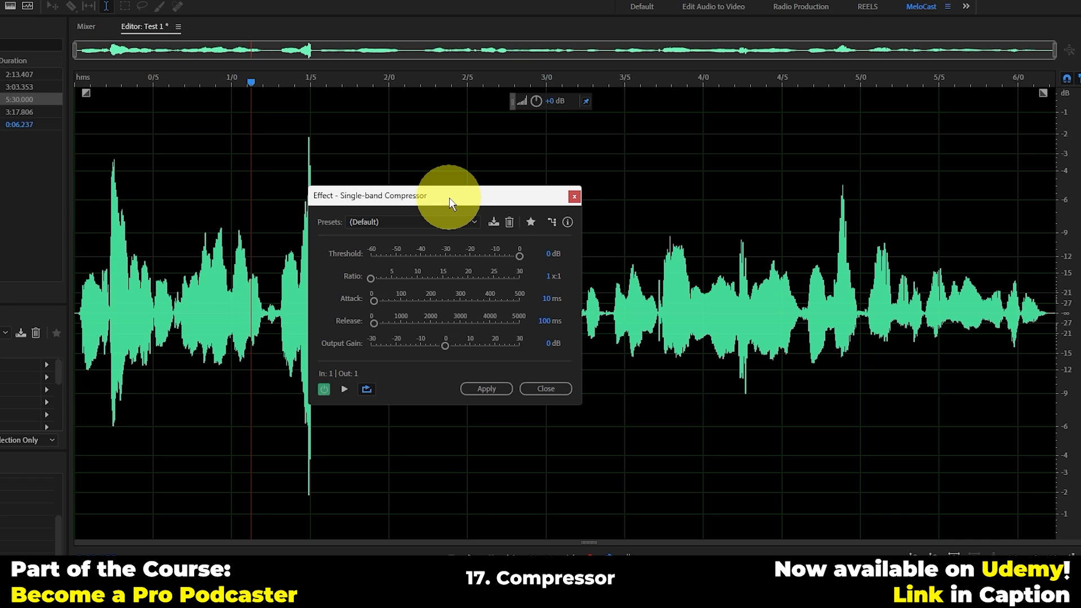
{"action": "left_click", "coordinate": [441, 221]}
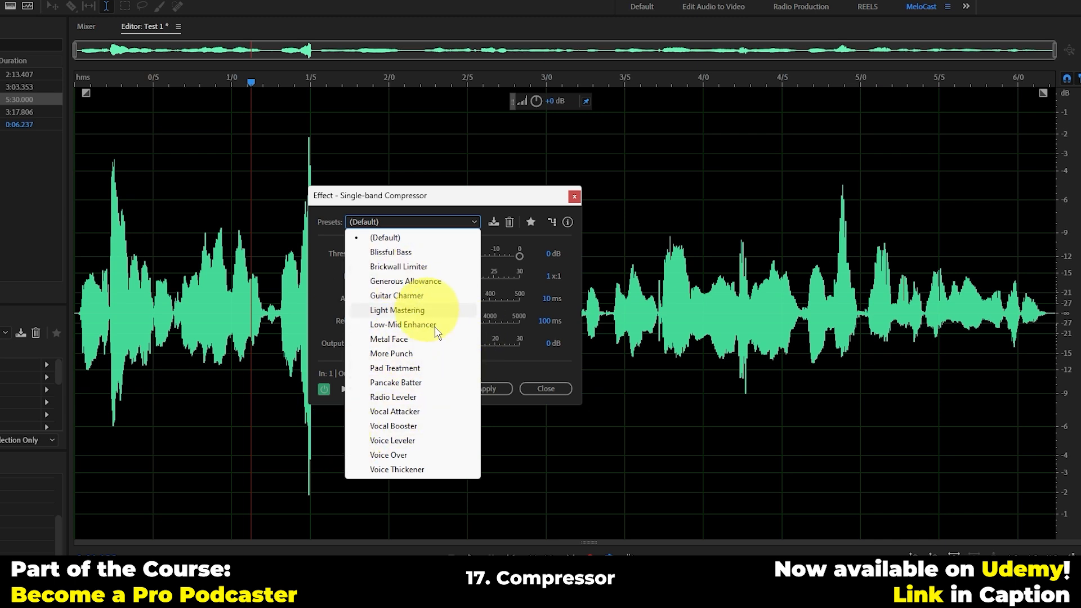
{"action": "left_click", "coordinate": [414, 412]}
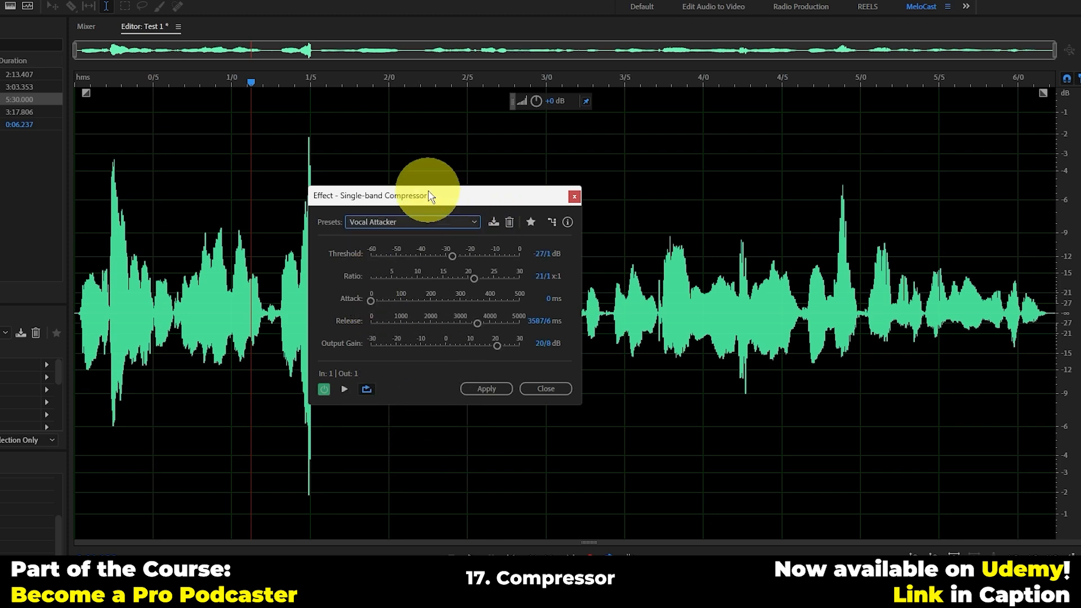
{"action": "left_click_drag", "start_coordinate": [420, 199], "coordinate": [569, 381]}
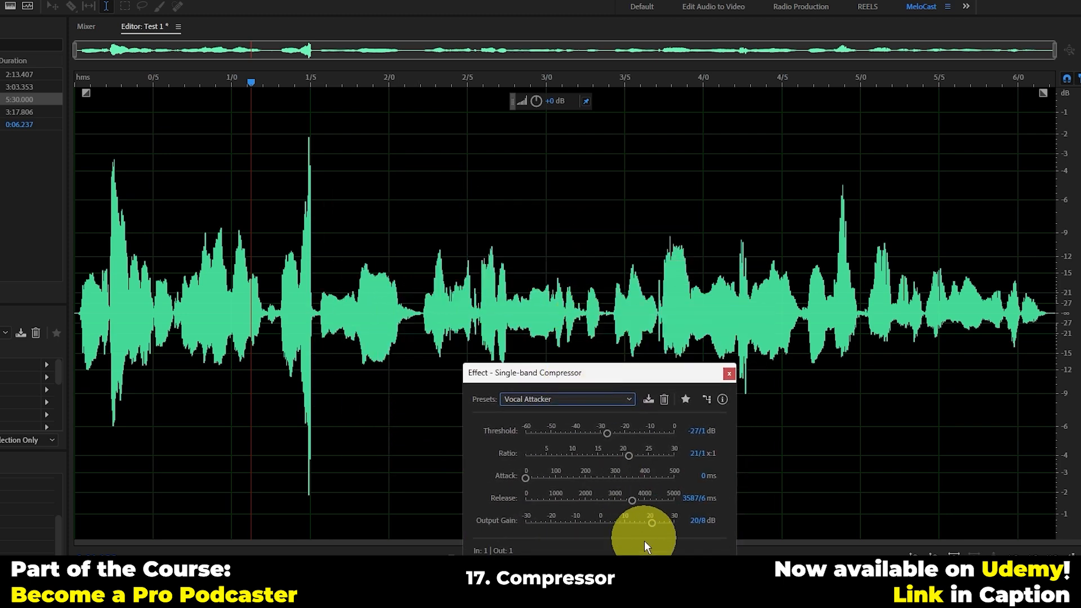
{"action": "left_click", "coordinate": [641, 566]}
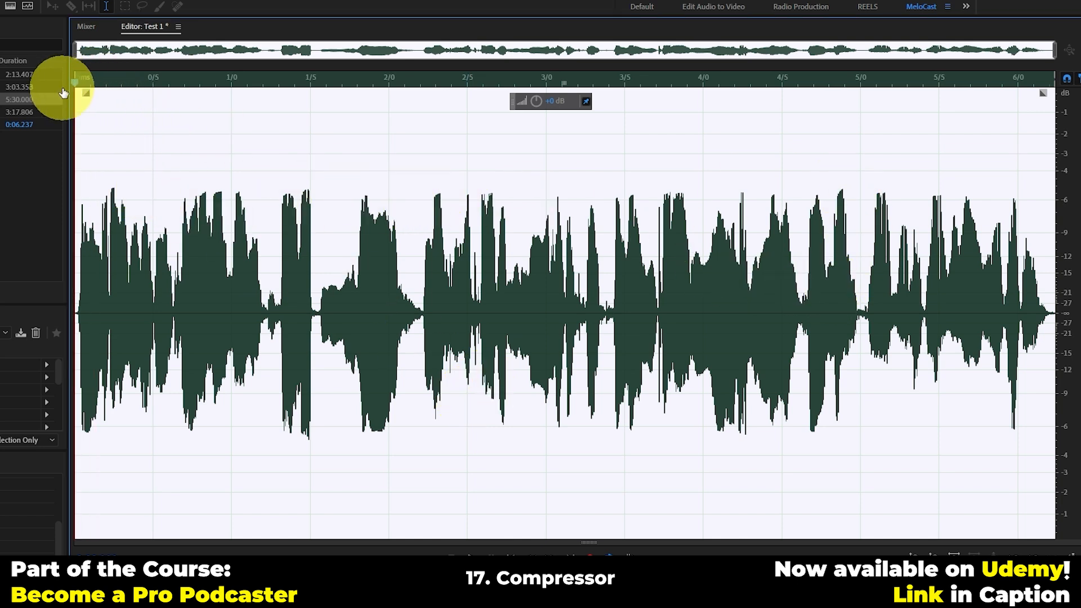
Step: Play the compressed recording and compare it by ear with the original, undoing and redoing the compression
{"action": "key", "text": "space"}
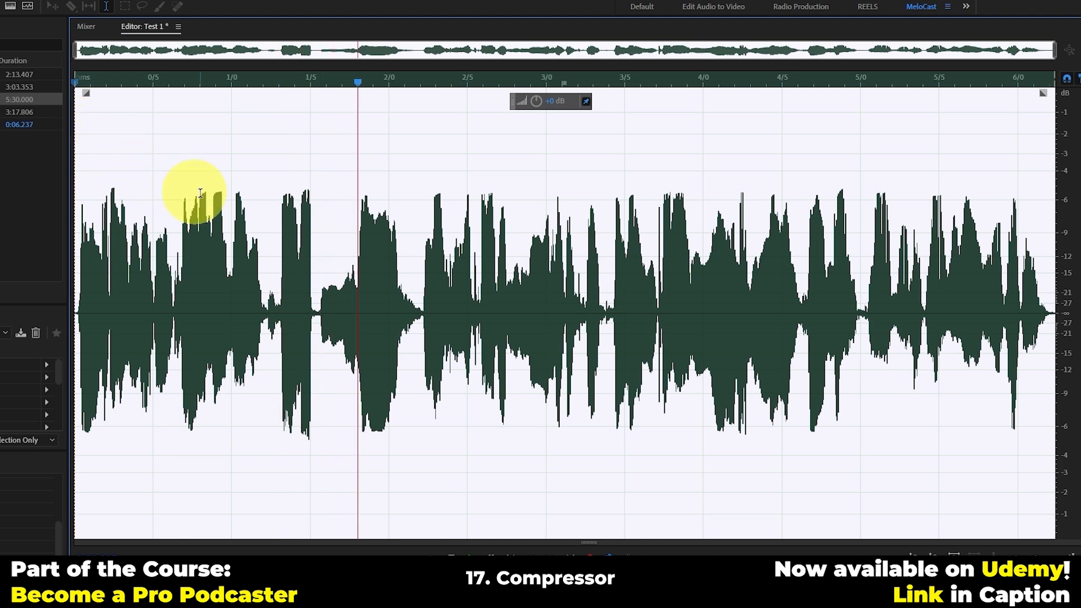
{"action": "left_click", "coordinate": [344, 303]}
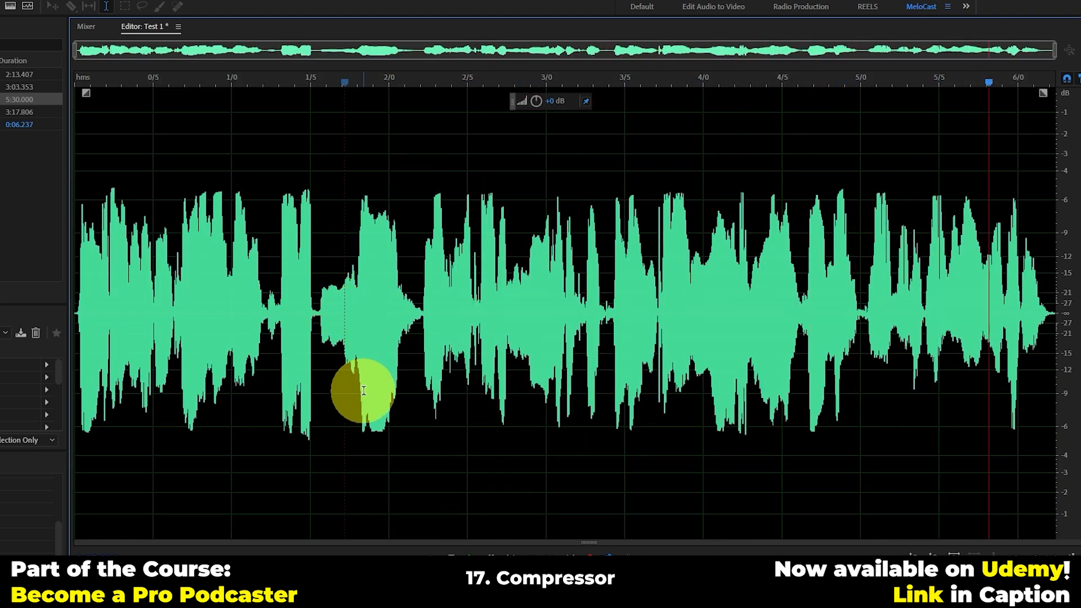
{"action": "key", "text": "ctrl+z"}
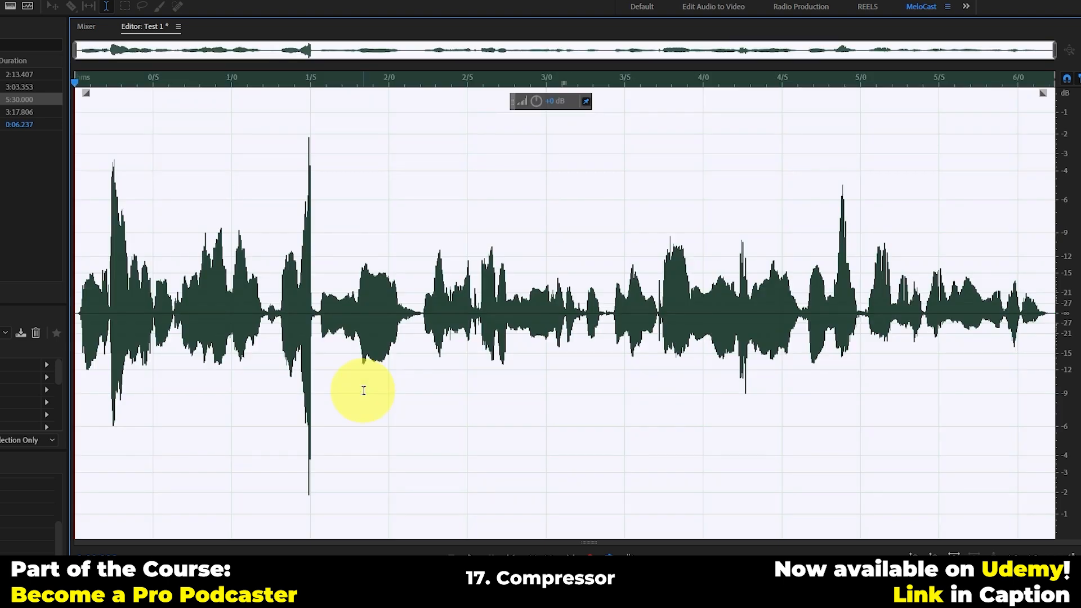
{"action": "key", "text": "space"}
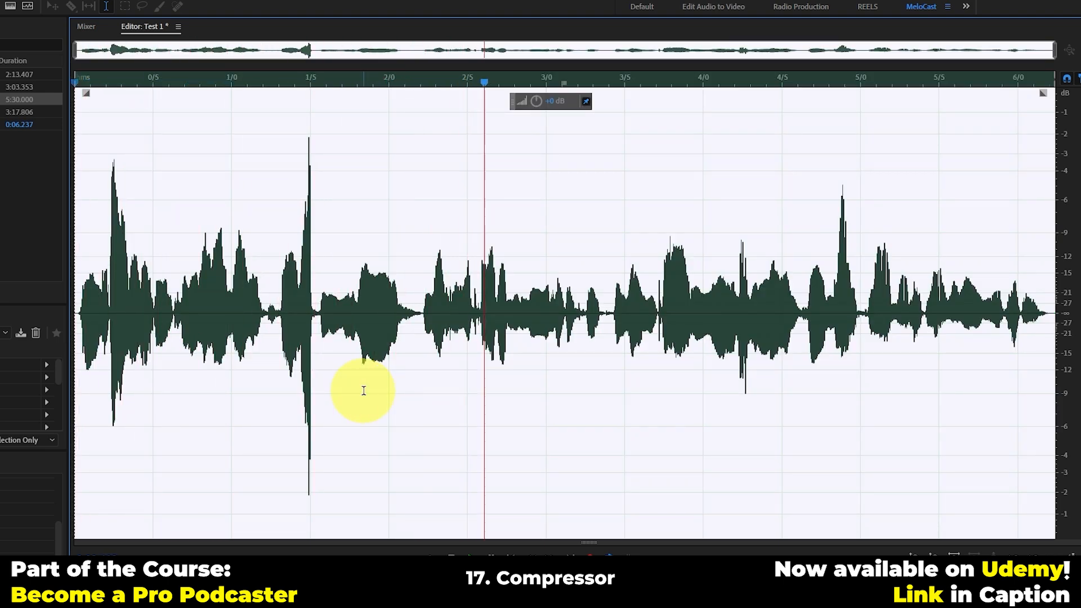
{"action": "key", "text": "ctrl+shift+z"}
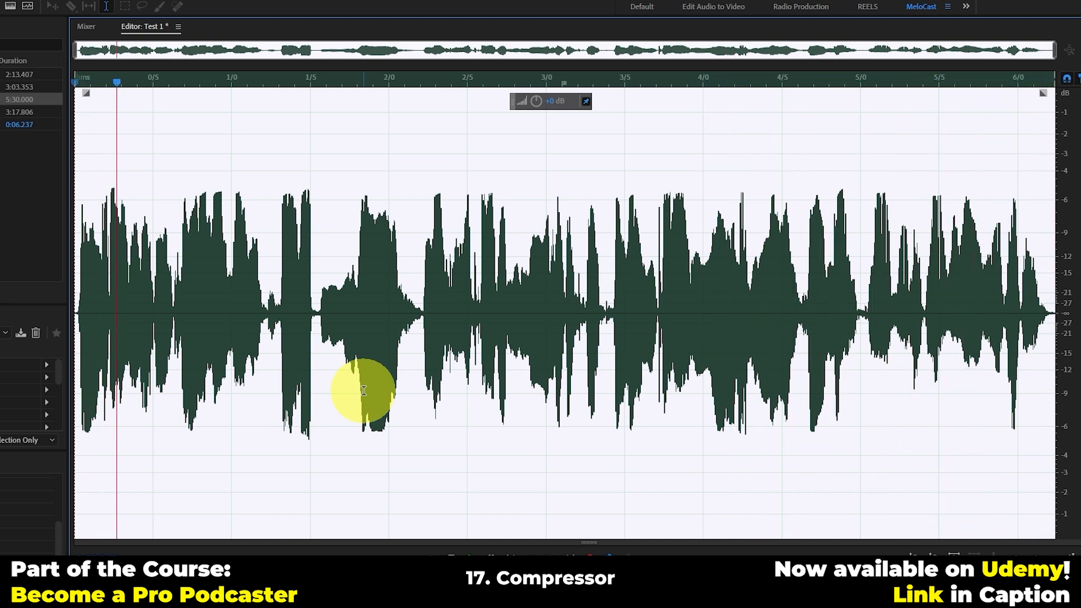
{"action": "key", "text": "ctrl+z"}
{"action": "key", "text": "ctrl+shift+z"}
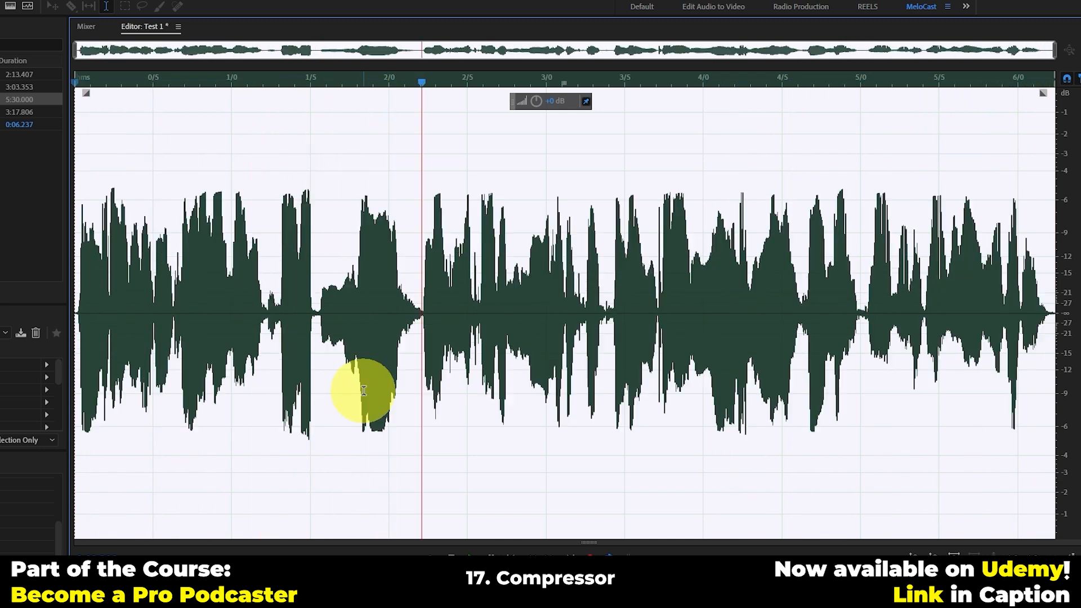
{"action": "key", "text": "space"}
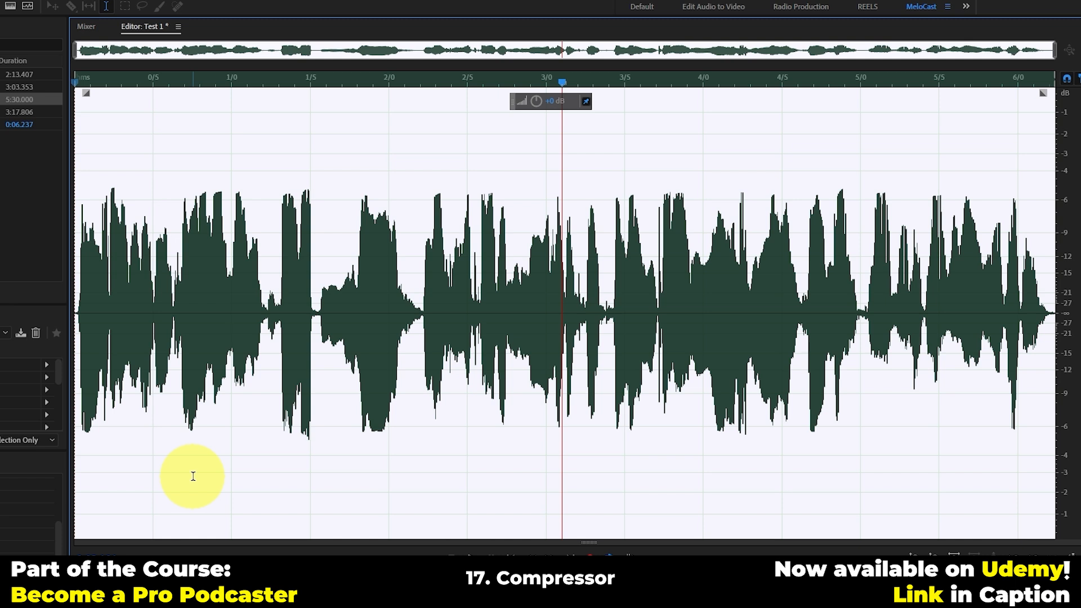
{"action": "key", "text": "space"}
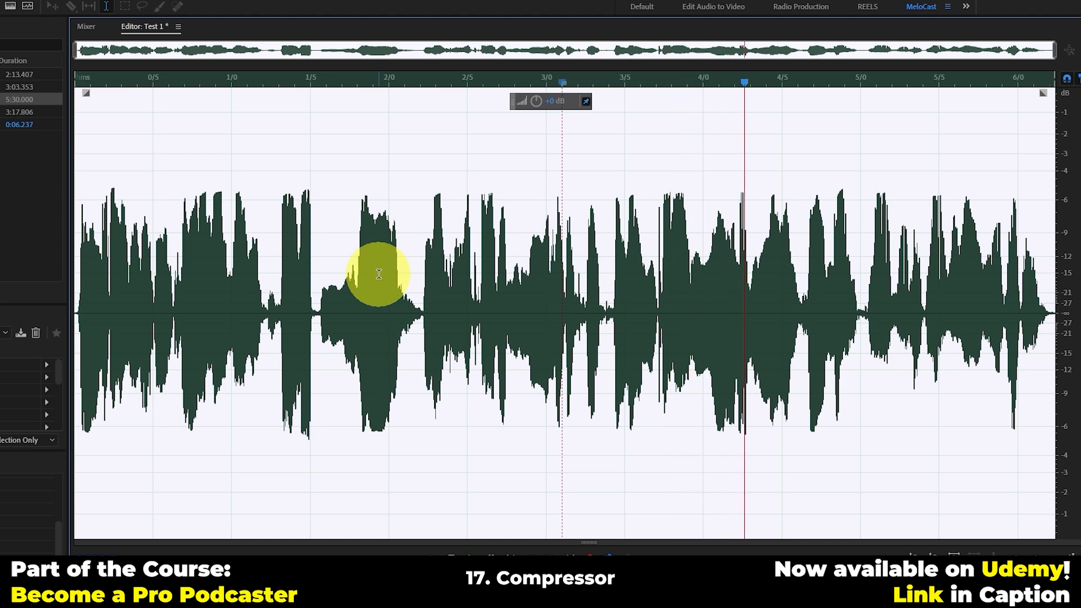
Step: Undo and redo the compression repeatedly to compare the waveform before and after, leaving the compression applied
{"action": "key", "text": "ctrl+z"}
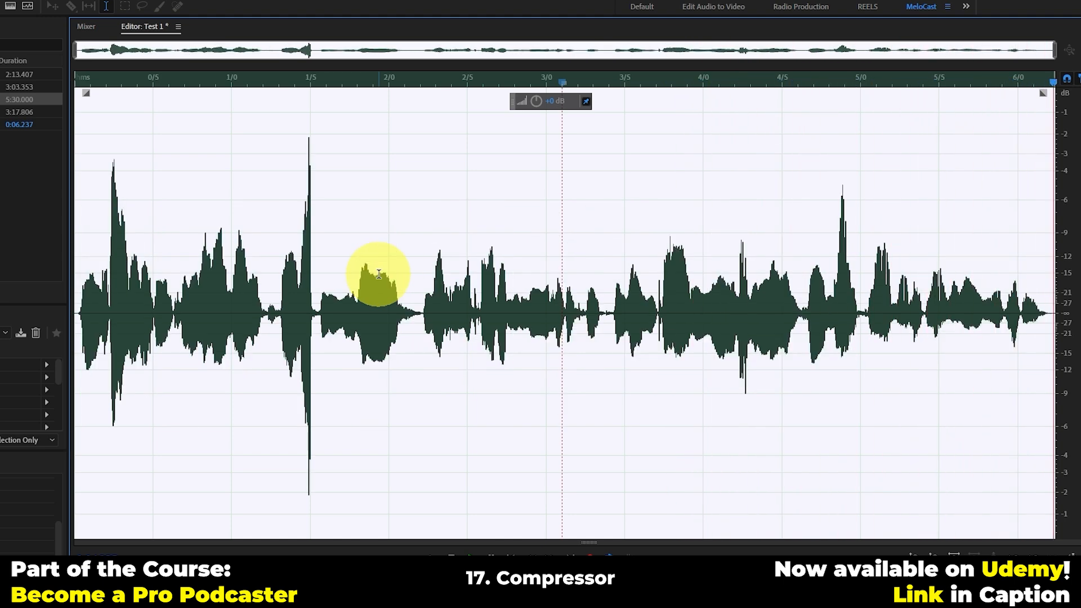
{"action": "key", "text": "ctrl+shift+z"}
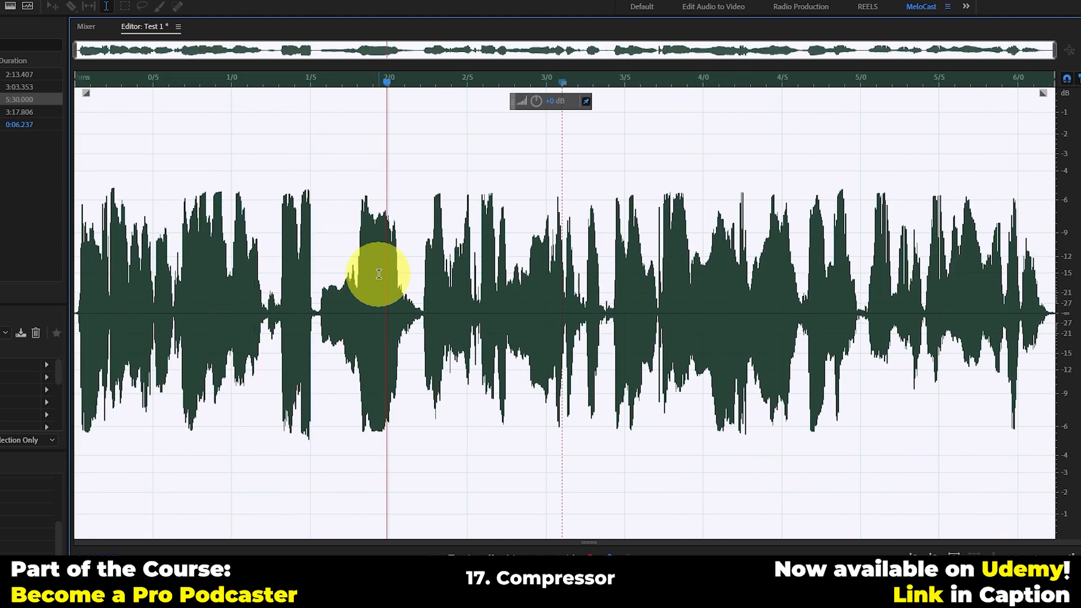
{"action": "key", "text": "ctrl+z"}
{"action": "key", "text": "ctrl+shift+z"}
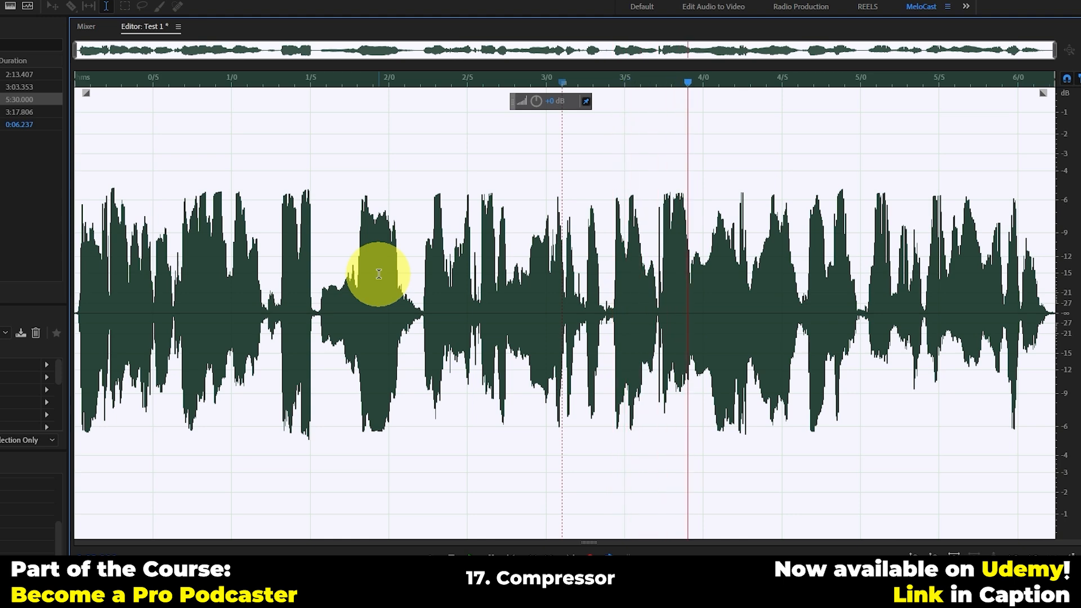
{"action": "key", "text": "ctrl+z"}
{"action": "key", "text": "ctrl+shift+z"}
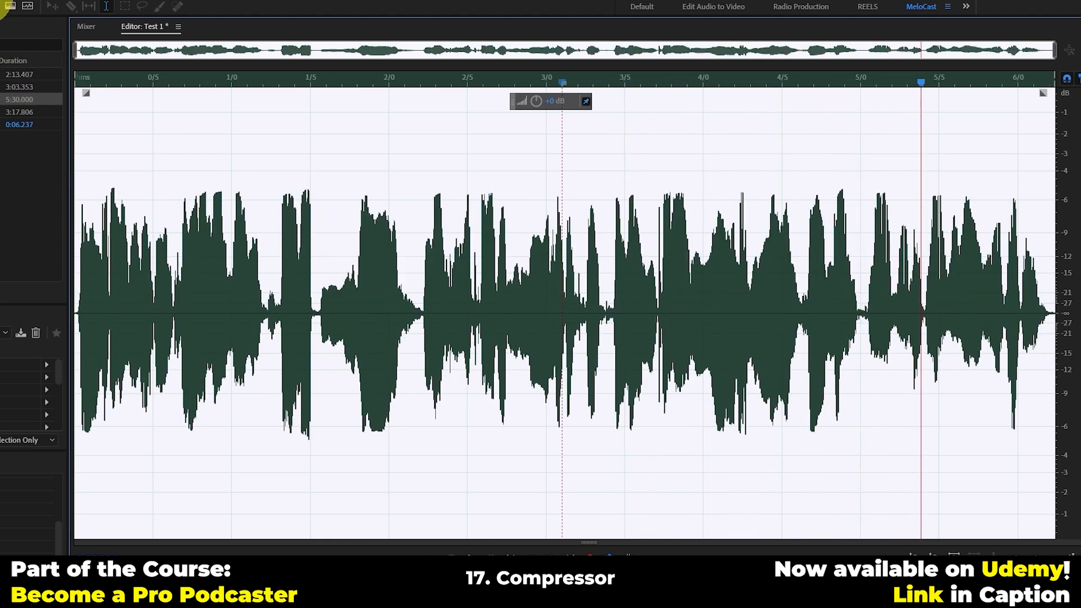
Step: Open the Single-band Compressor effect for the Test 1 recording from the amplitude and compression effects
{"action": "left_click", "coordinate": [19, 2]}
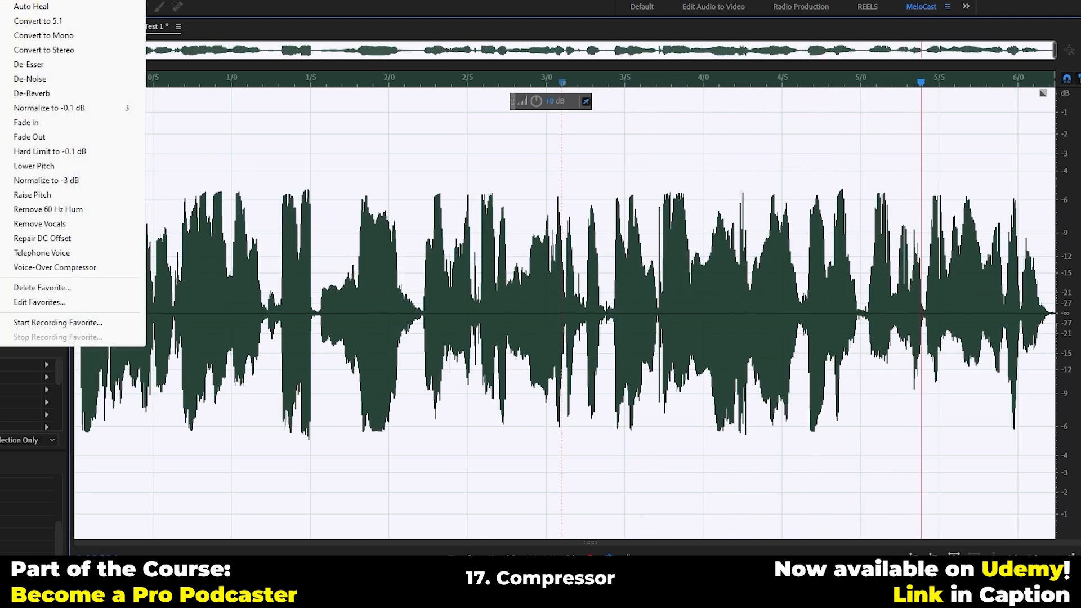
{"action": "mouse_move", "coordinate": [1, 1]}
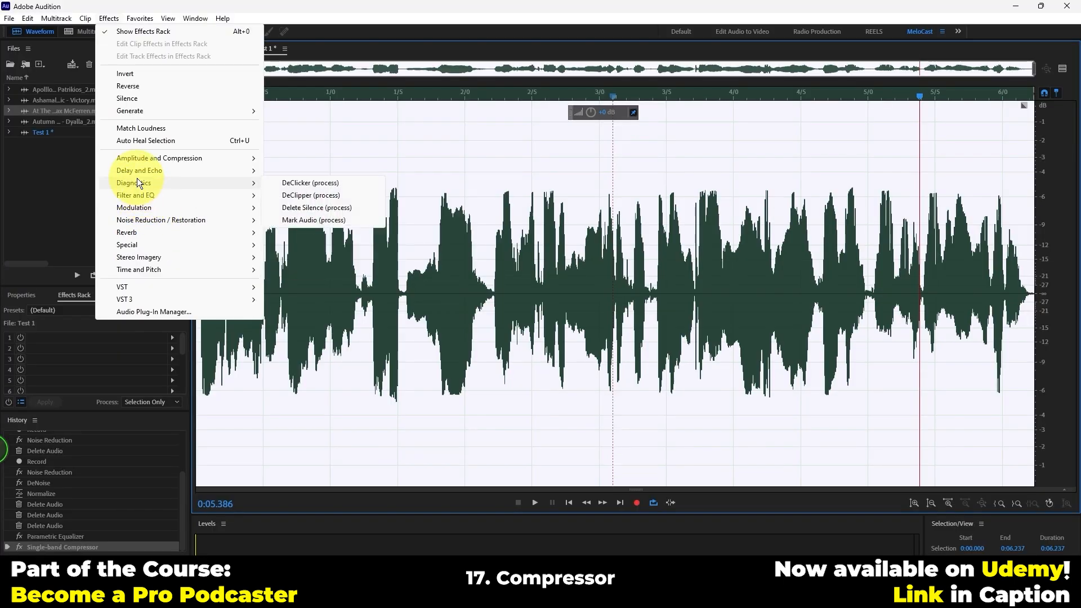
{"action": "mouse_move", "coordinate": [5, 173]}
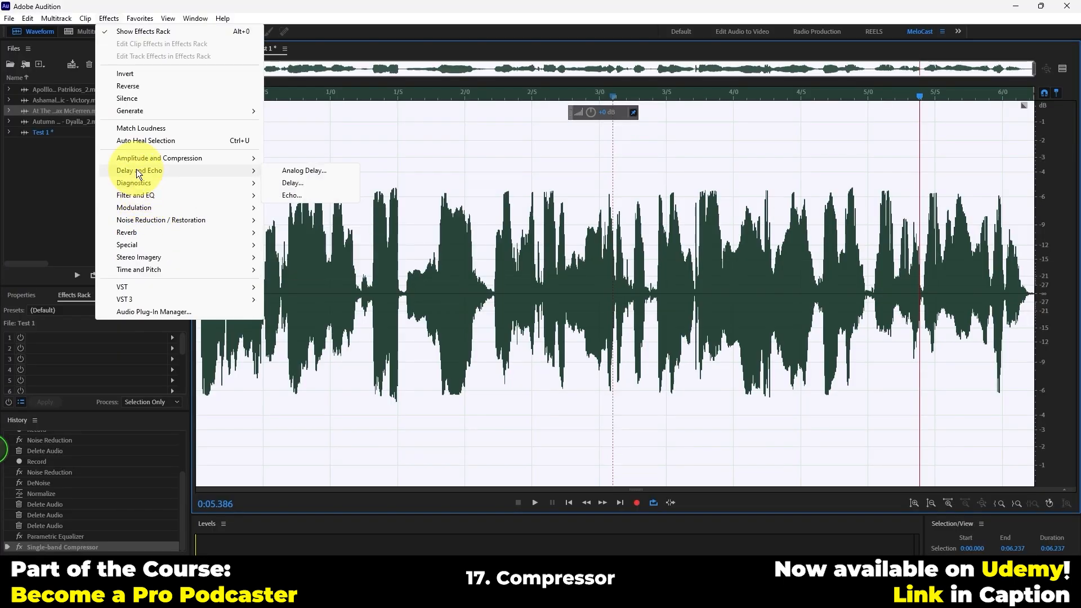
{"action": "mouse_move", "coordinate": [252, 158]}
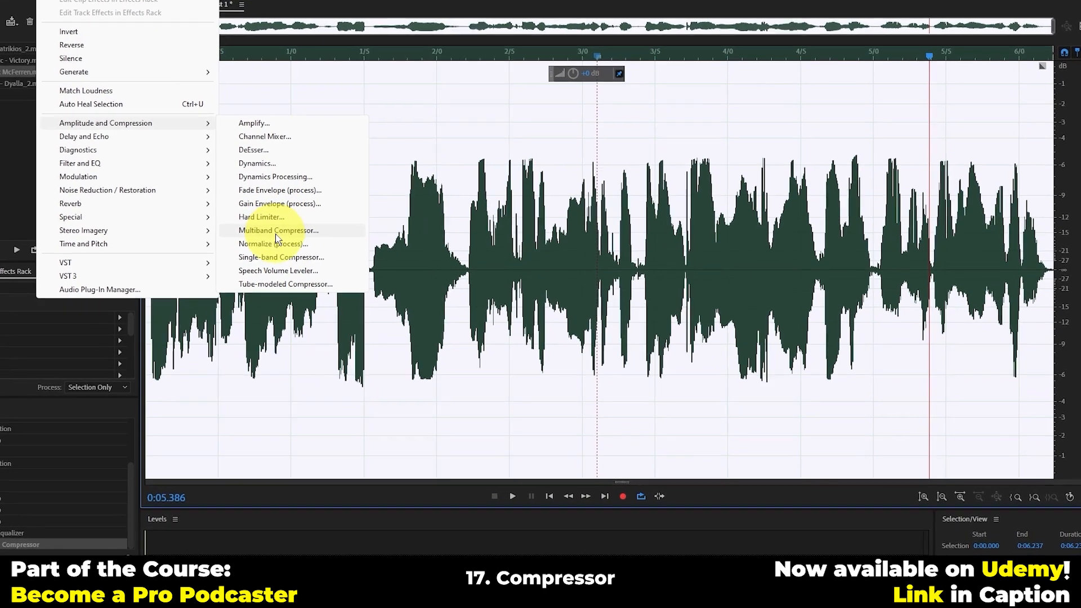
{"action": "left_click", "coordinate": [257, 246]}
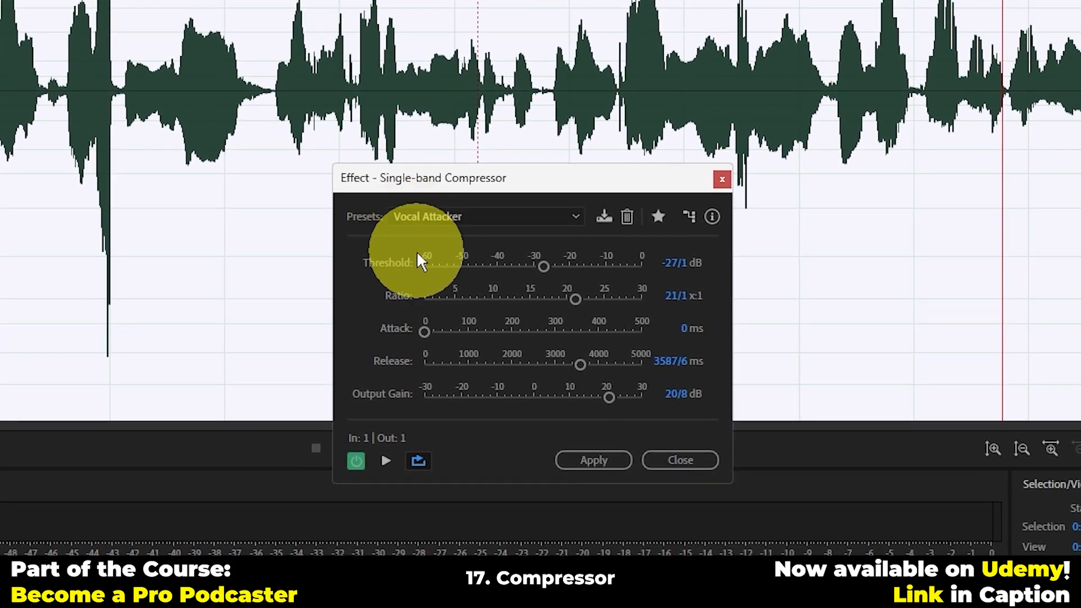
Step: Switch the compressor to the (Default) preset and back to Vocal Attacker to compare their settings
{"action": "left_click", "coordinate": [431, 217]}
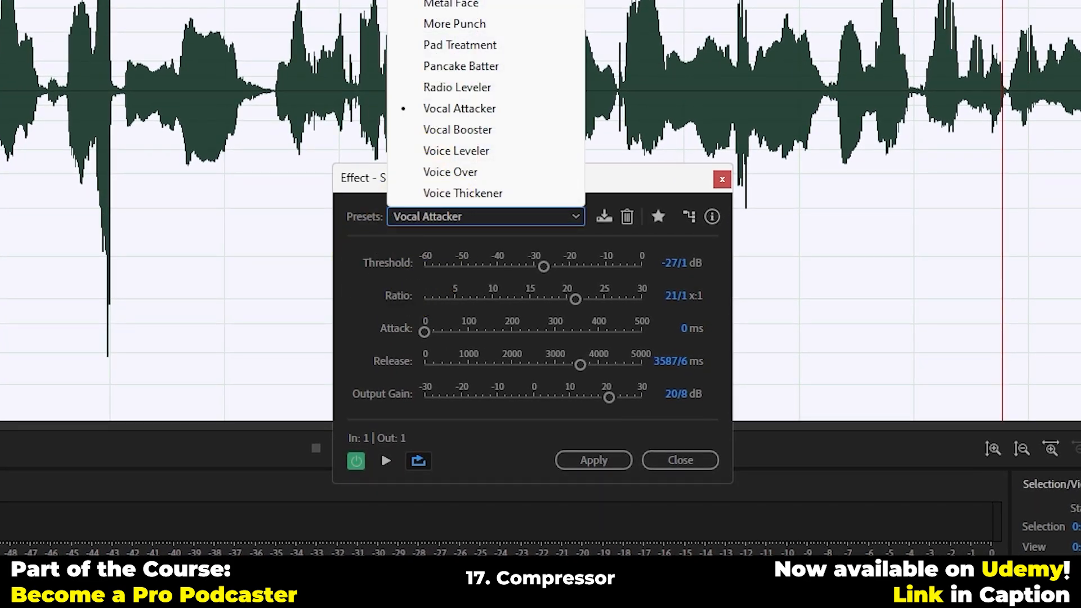
{"action": "left_click", "coordinate": [442, 1]}
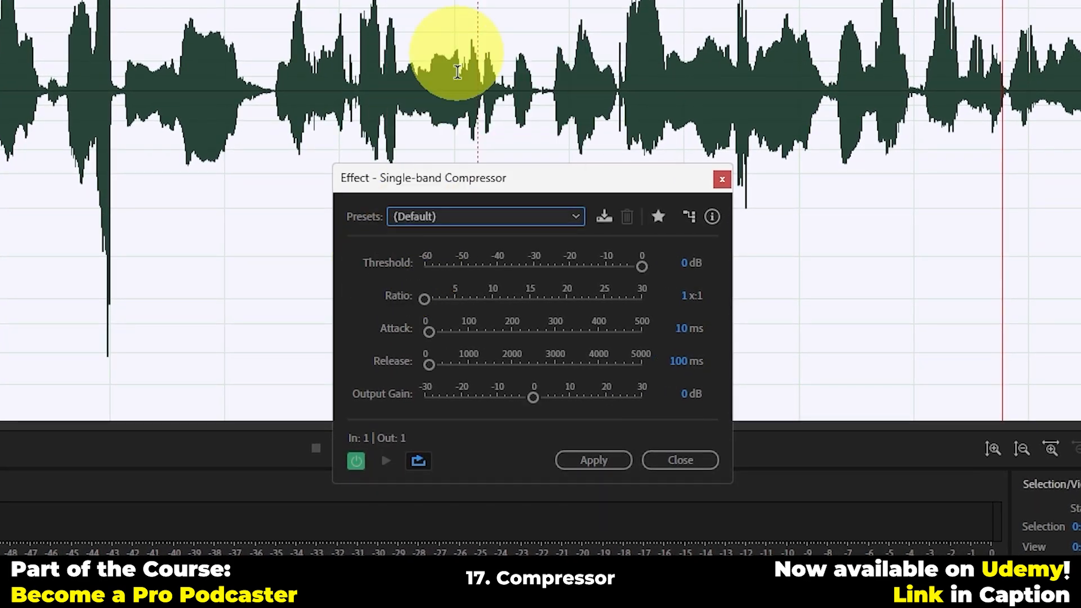
{"action": "left_click", "coordinate": [424, 216]}
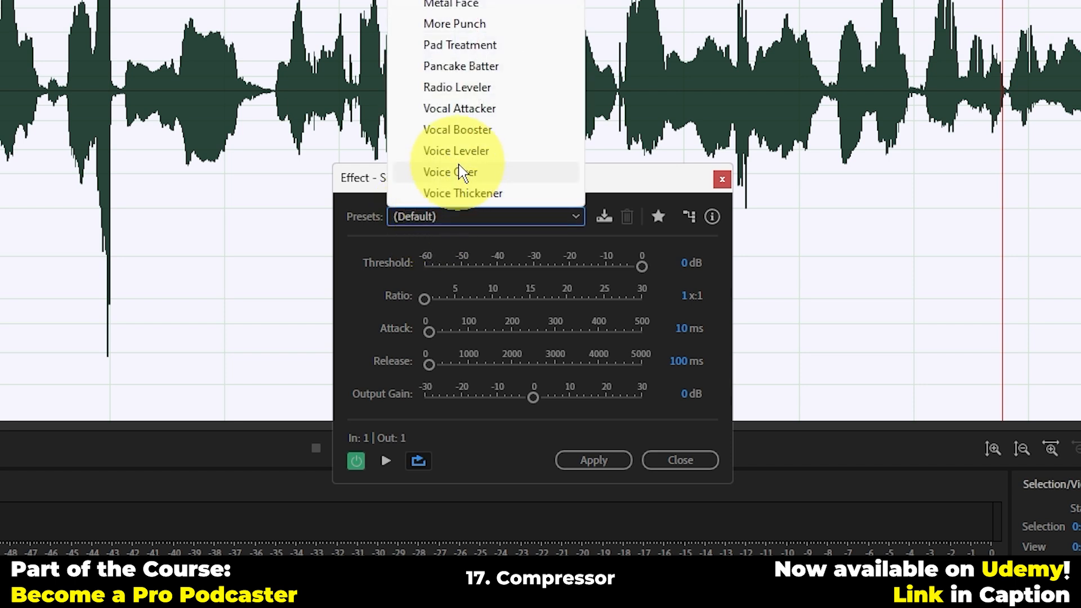
{"action": "left_click", "coordinate": [474, 117]}
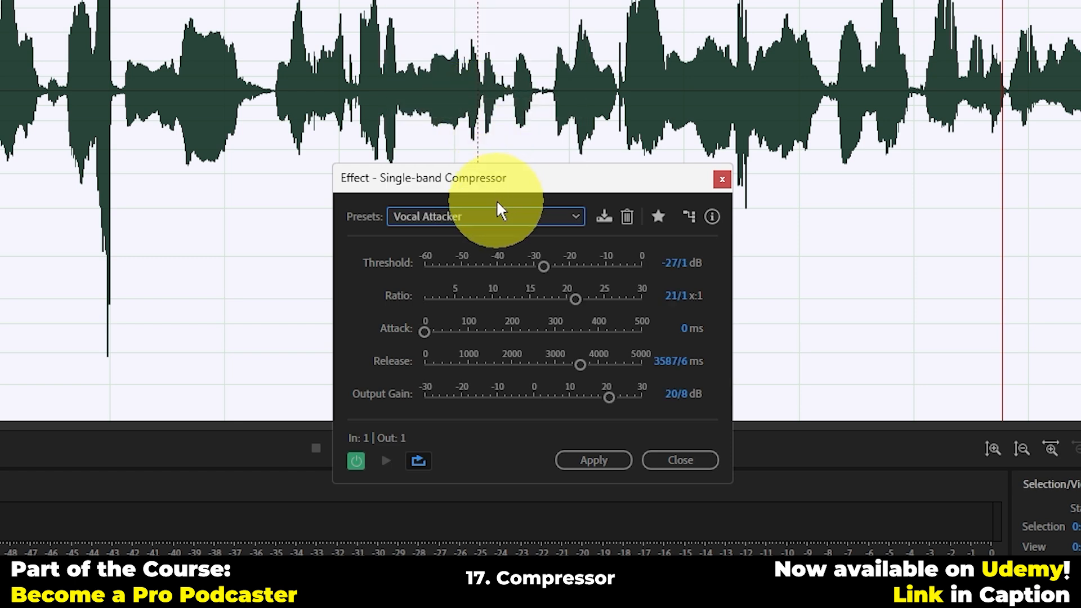